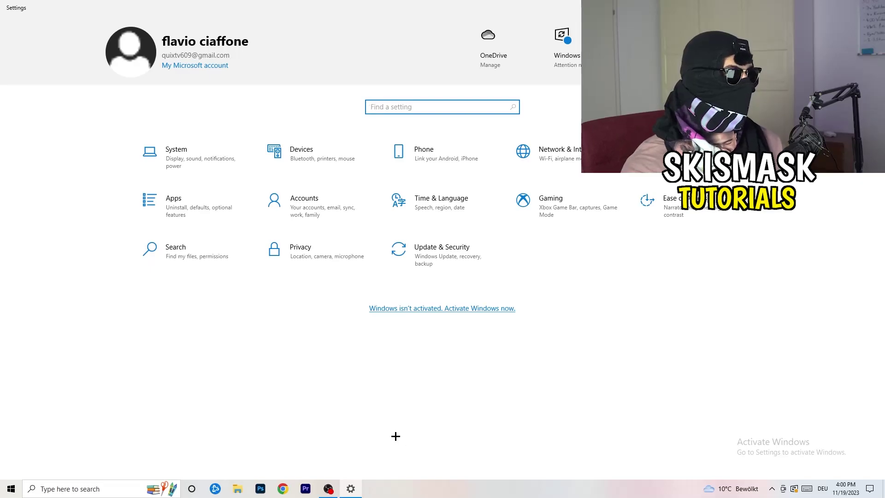
- Review the Captures and Game Mode pages of the Gaming settings, including the maximum recording length options, and close Settings
click(571, 209)
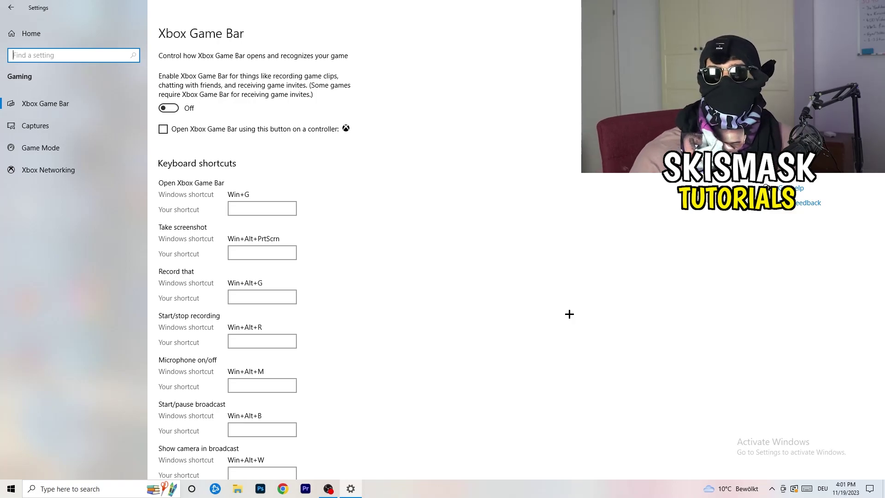
click(73, 127)
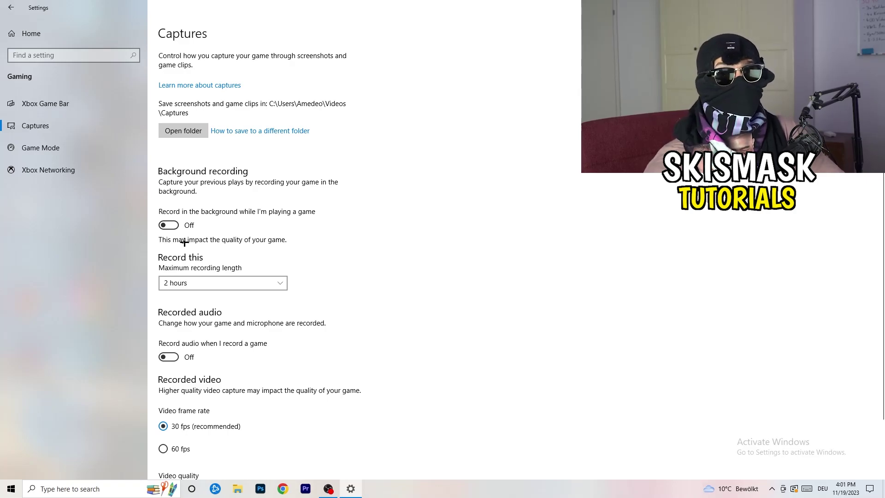
click(214, 284)
click(378, 249)
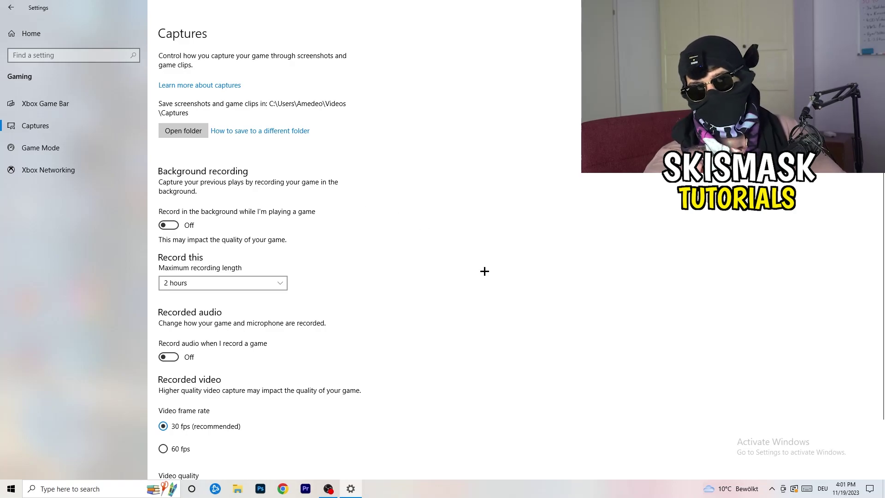
click(263, 281)
click(566, 230)
scroll(415, 338, down, 2)
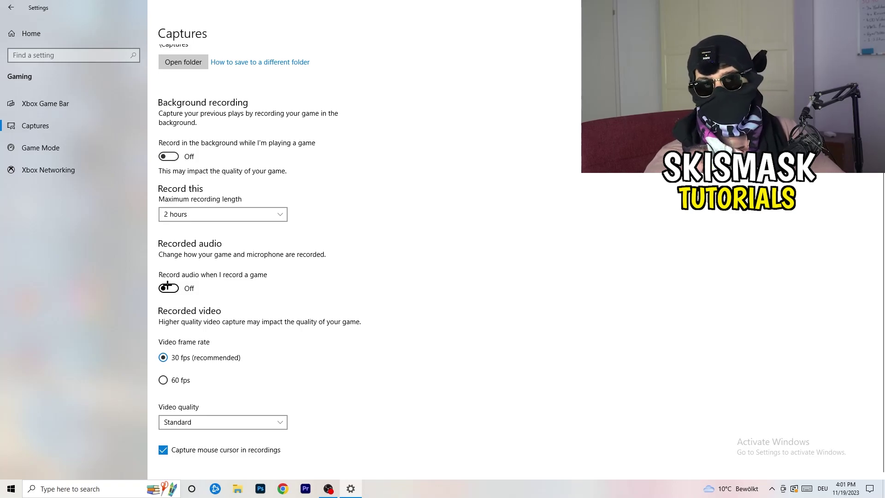
click(65, 145)
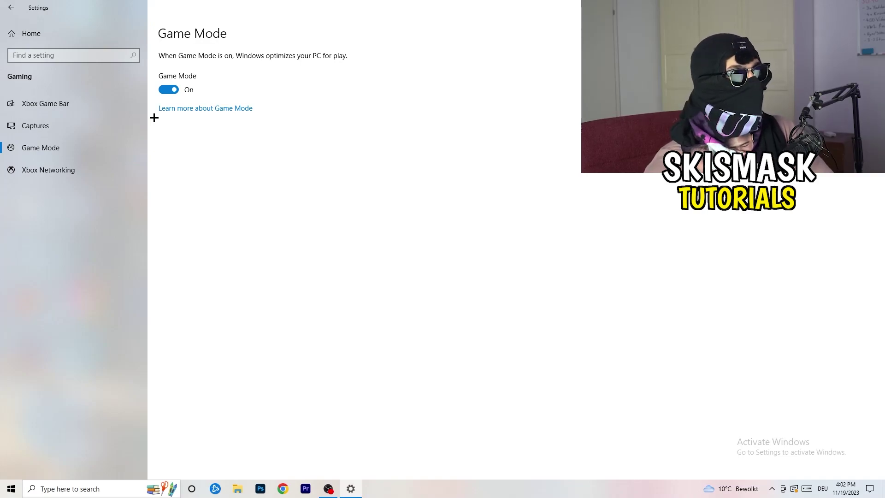
click(873, 7)
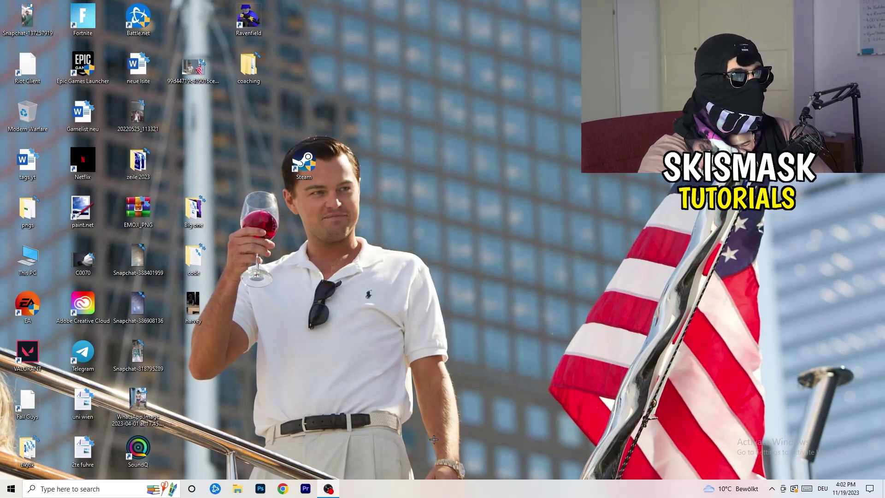
- Open Task Manager and maximize its window
drag(430, 486, 309, 431)
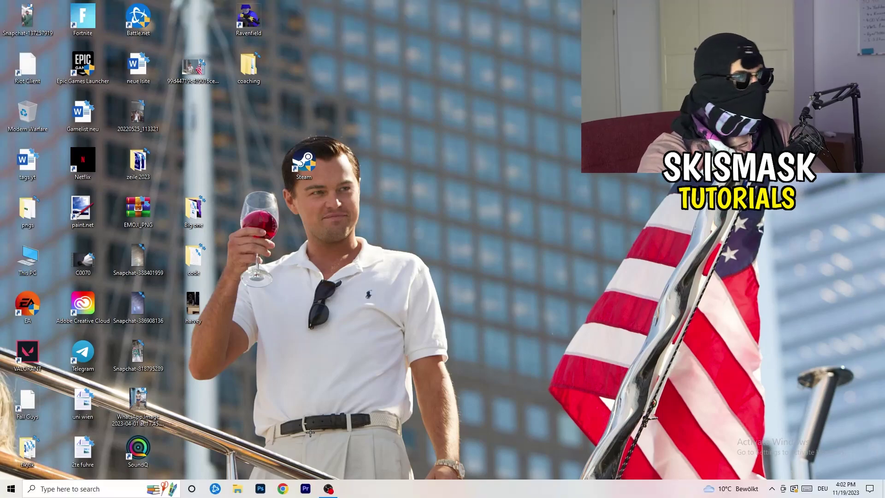
right_click(432, 495)
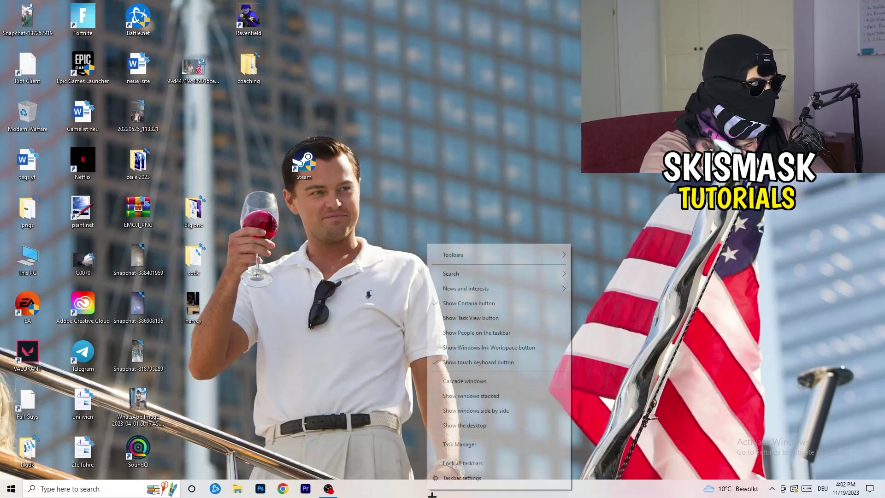
click(476, 446)
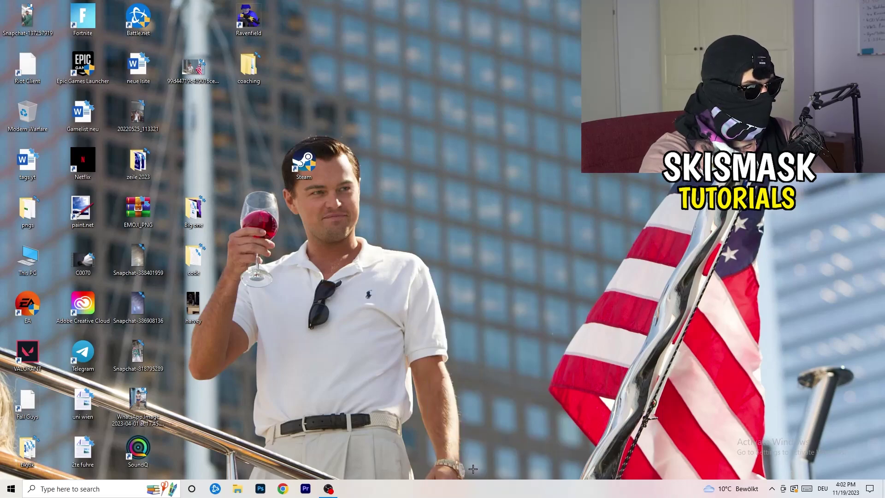
click(511, 23)
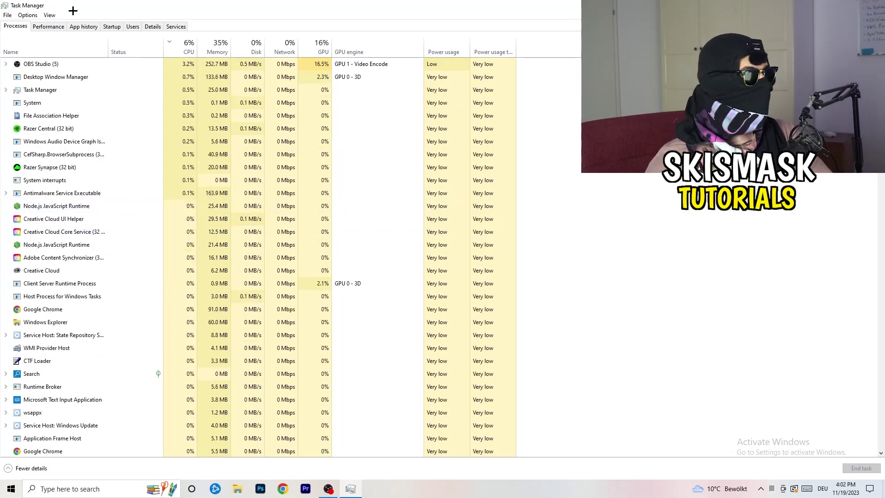
- Examine the running processes sorted by GPU and CPU usage, including the actions available for OBS Studio
click(319, 46)
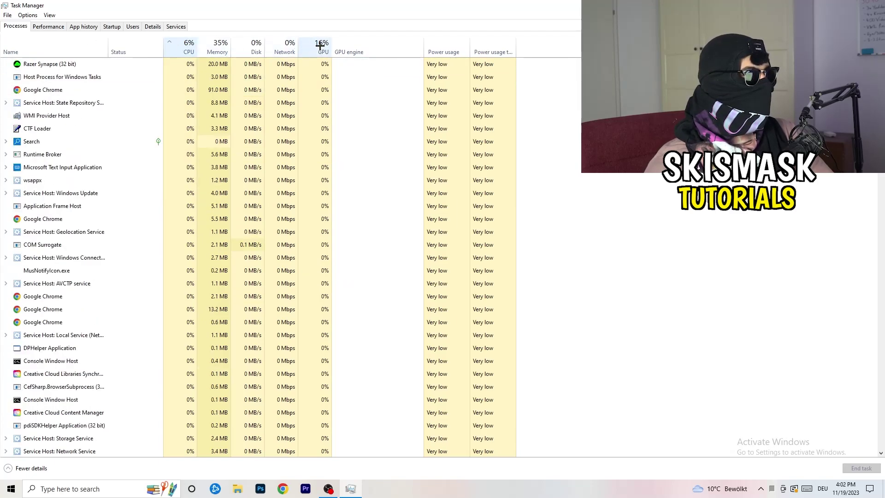
click(319, 47)
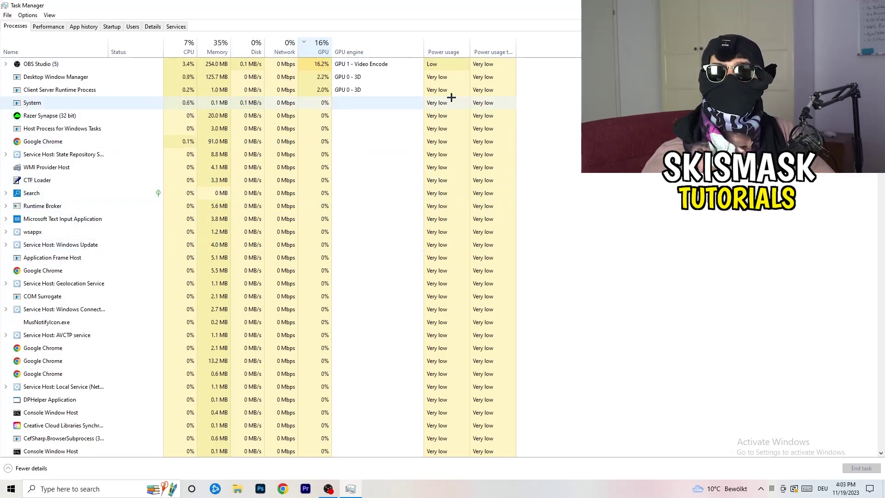
right_click(322, 68)
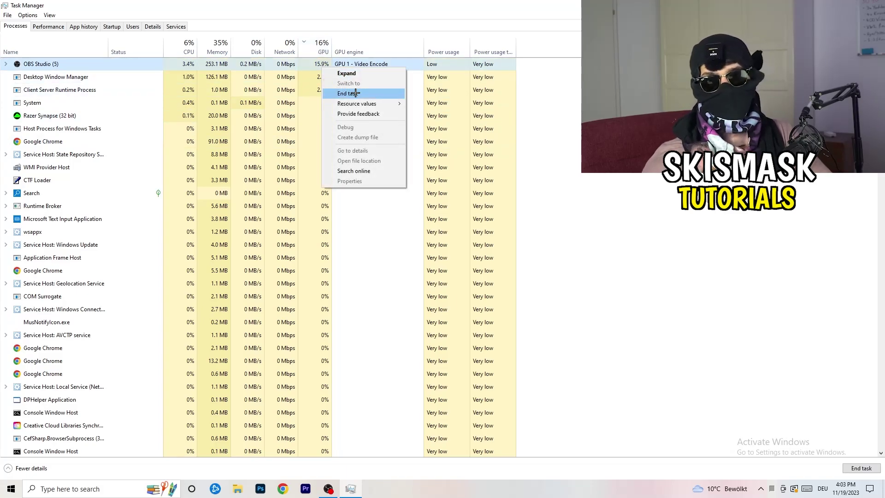
click(576, 110)
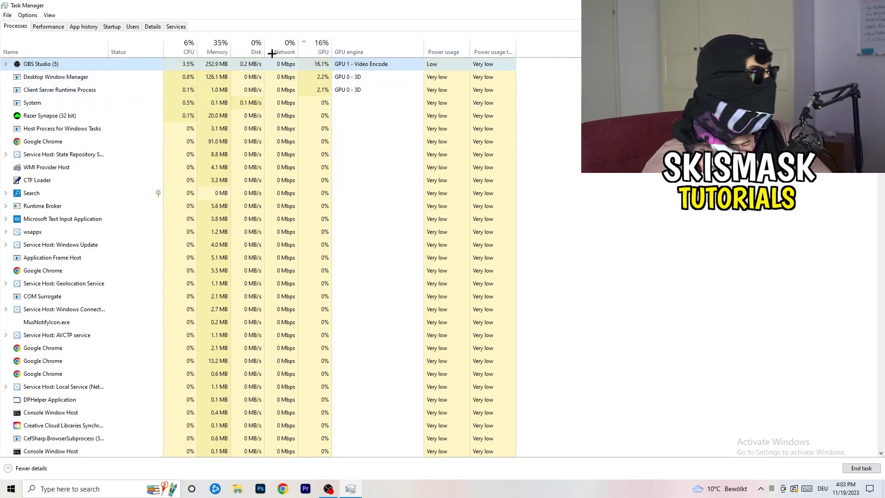
click(189, 48)
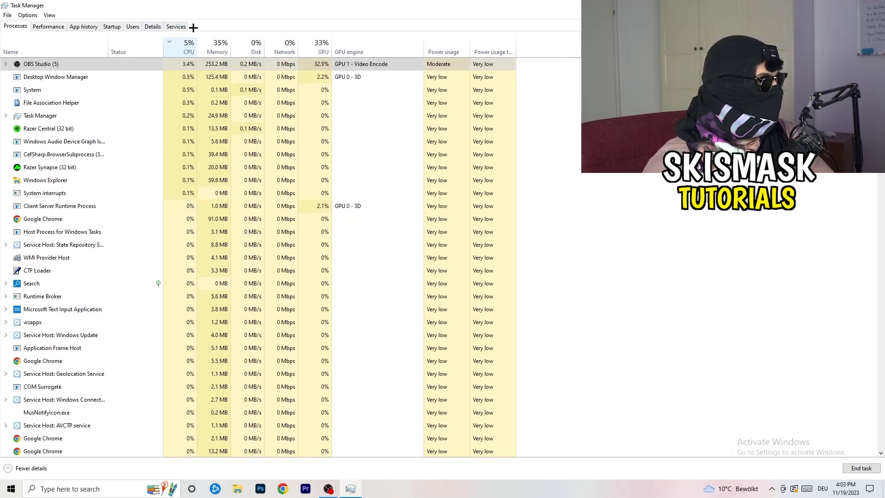
- Look through the detailed process list and view the priority options for the Creative Cloud UI Helper process with PID 11676
click(153, 26)
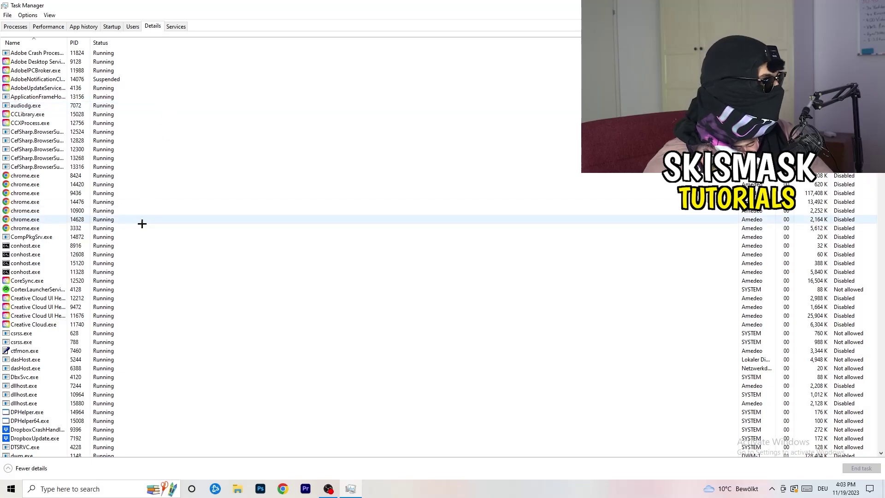
scroll(130, 239, down, 5)
scroll(153, 197, up, 5)
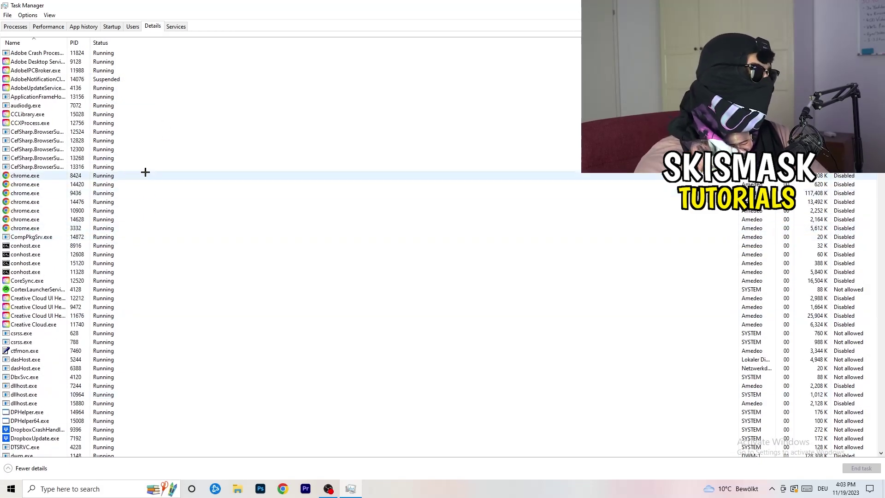
scroll(50, 239, down, 3)
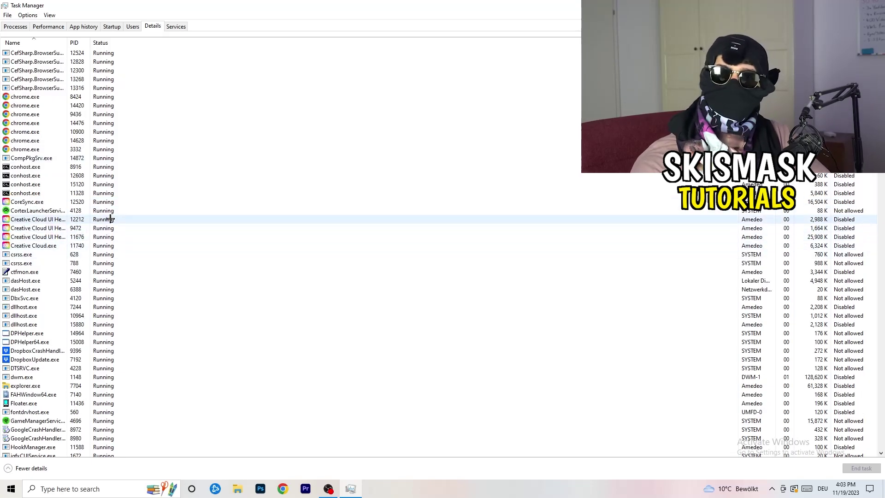
right_click(37, 237)
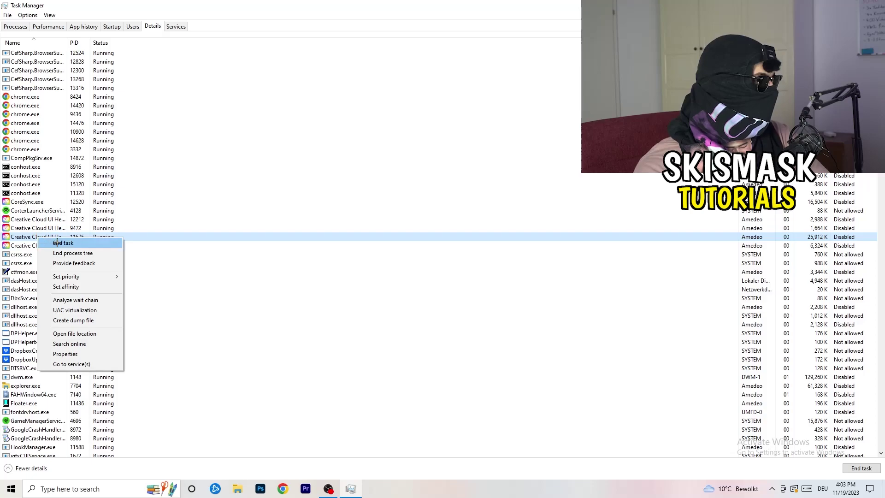
mouse_move(93, 277)
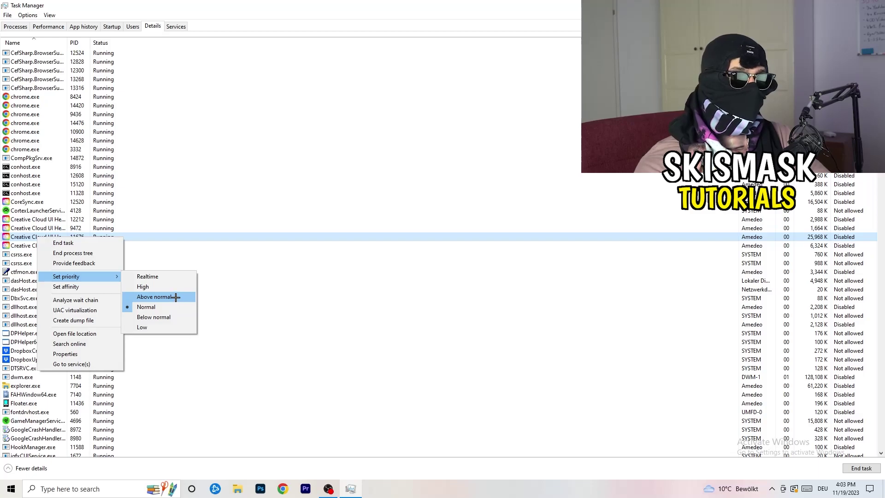
- Review the startup apps and the actions available for DT_Startup without changing it, and close Task Manager
click(122, 30)
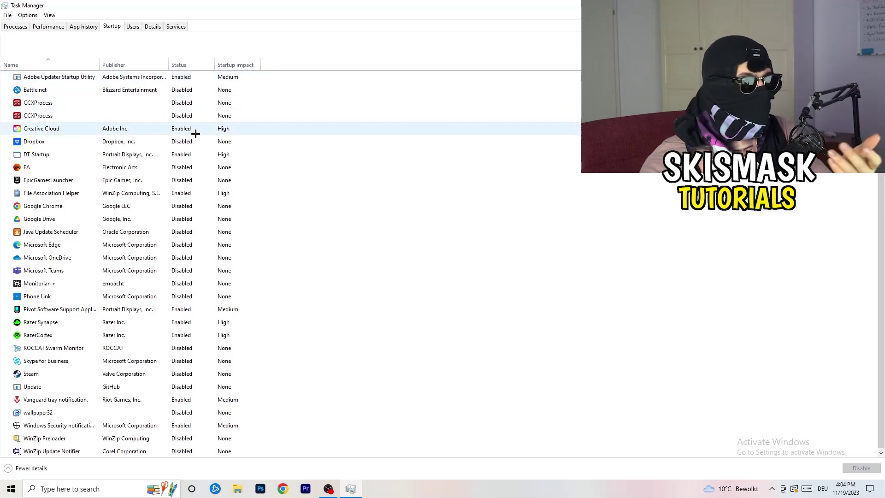
right_click(201, 152)
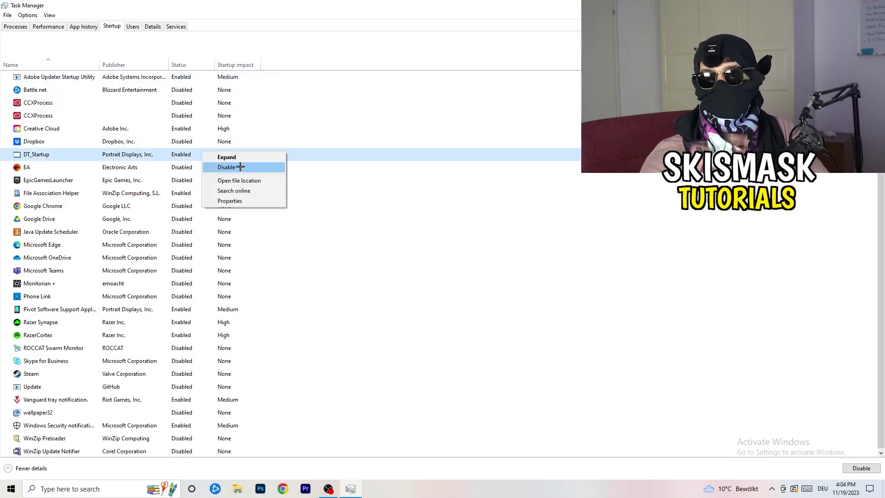
key(Escape)
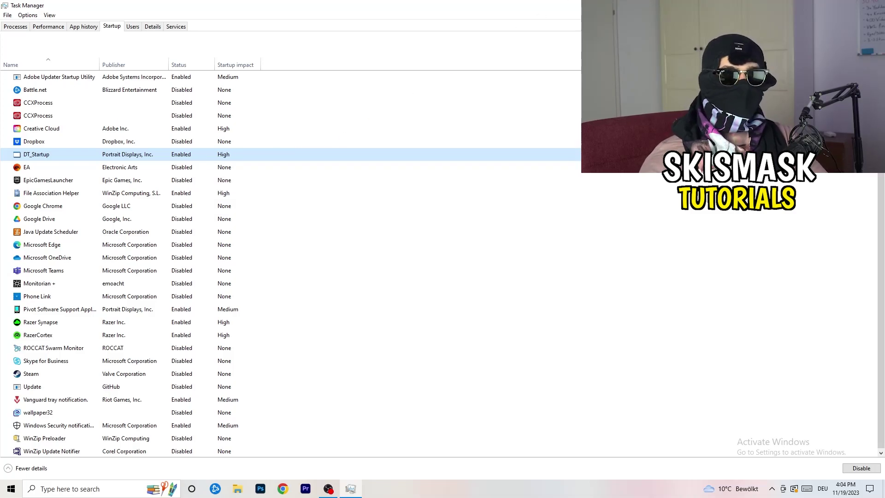
key(alt+F4)
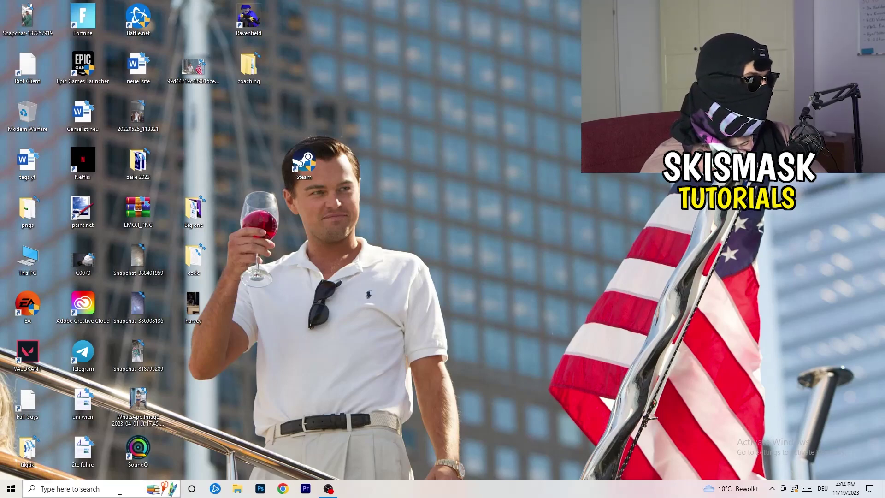
- Open the System display settings and review the scaling, resolution and multiple-display options
click(11, 488)
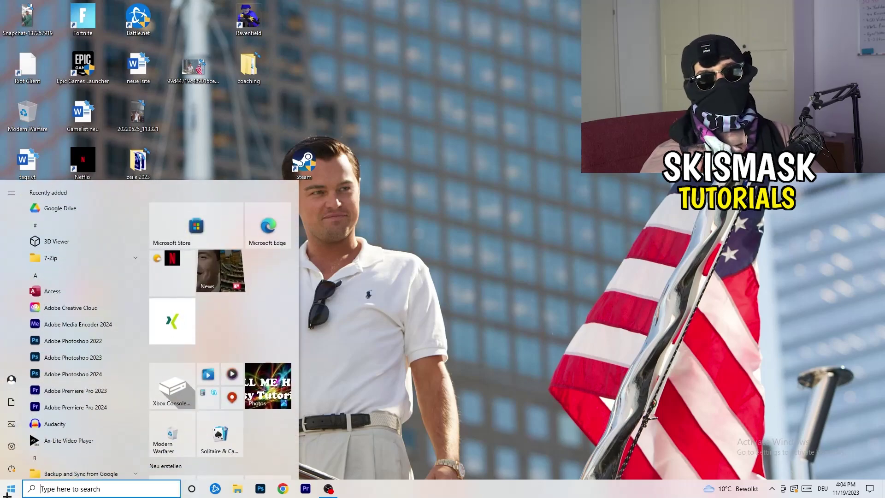
click(9, 451)
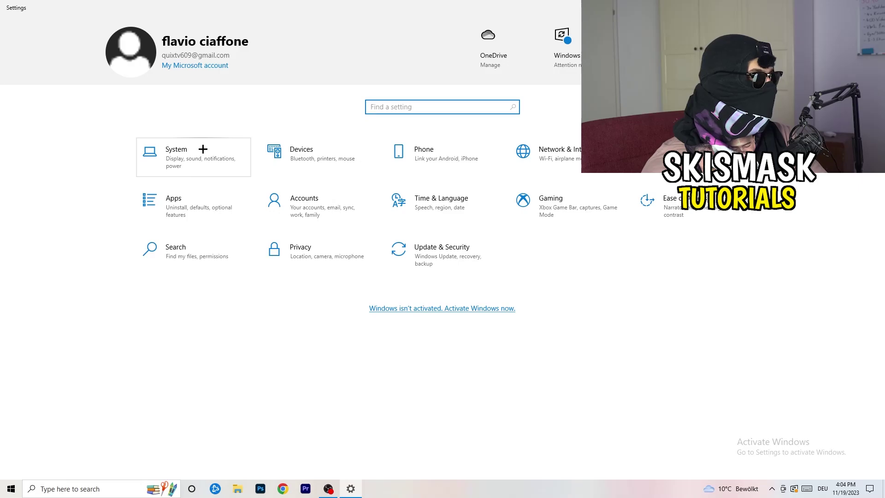
click(208, 149)
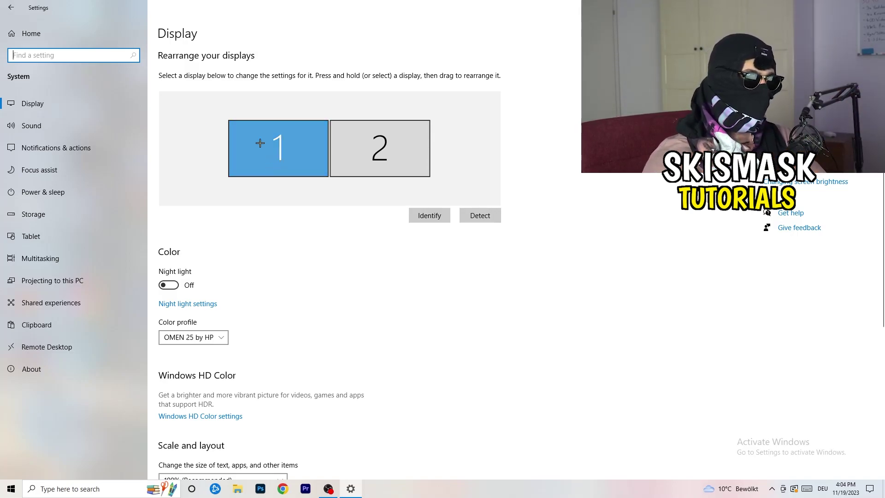
scroll(322, 169, down, 5)
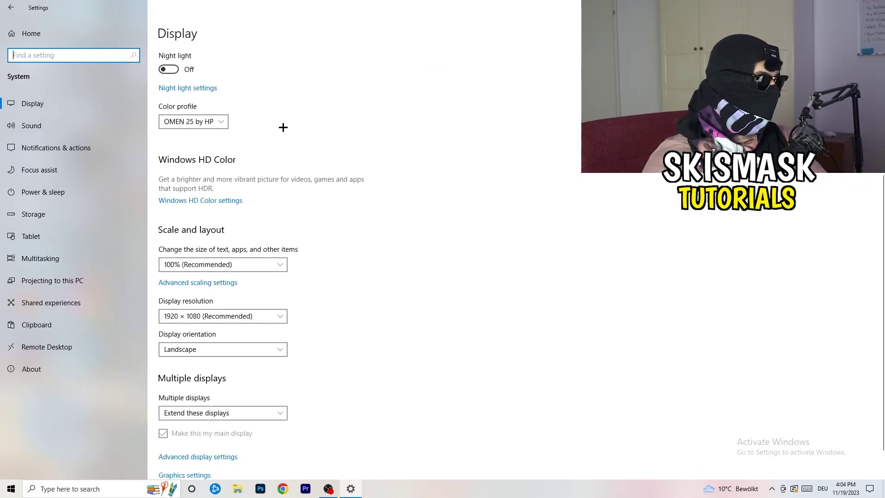
click(249, 264)
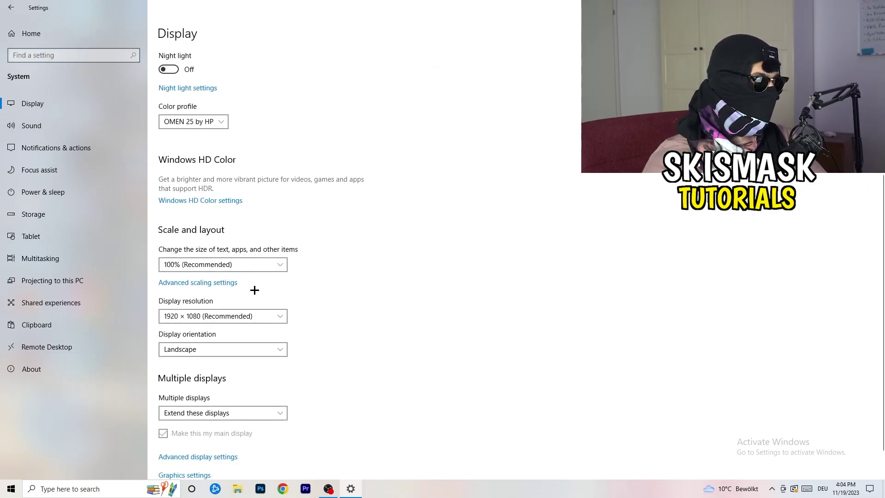
click(474, 248)
scroll(377, 254, down, 1)
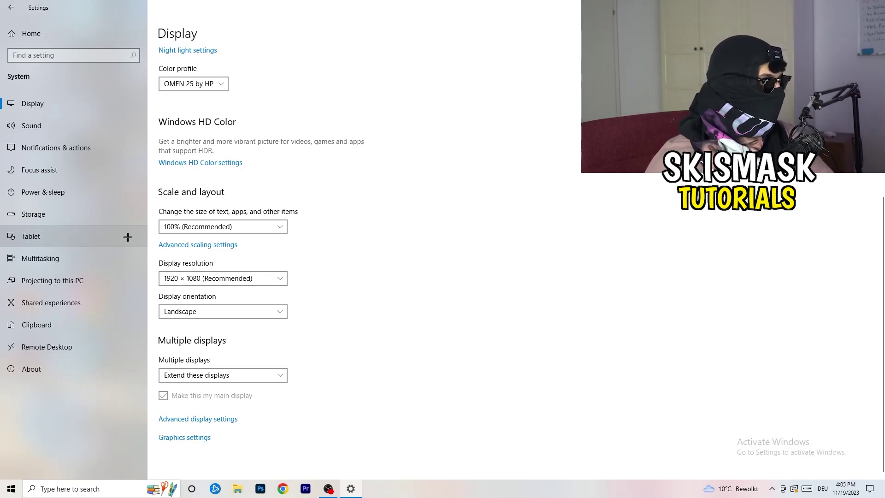
- Review the available power plans, including the additional ones, from Power & sleep and close Power Options
click(70, 192)
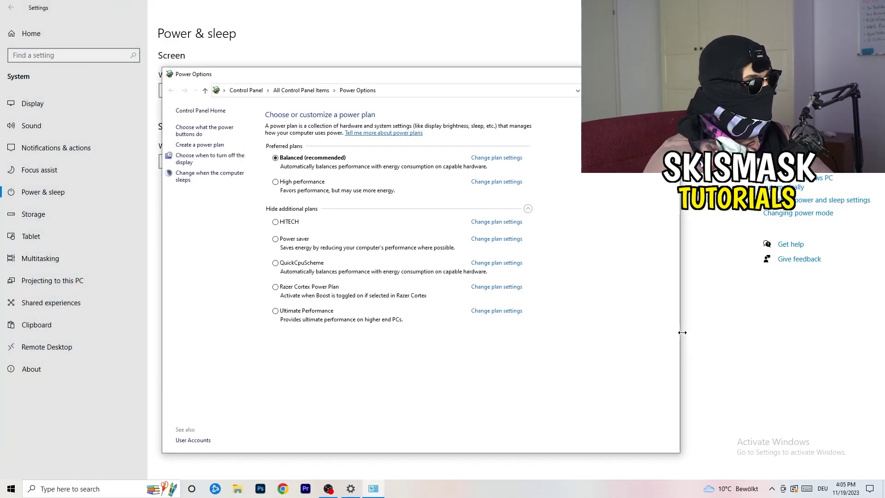
click(527, 208)
click(528, 209)
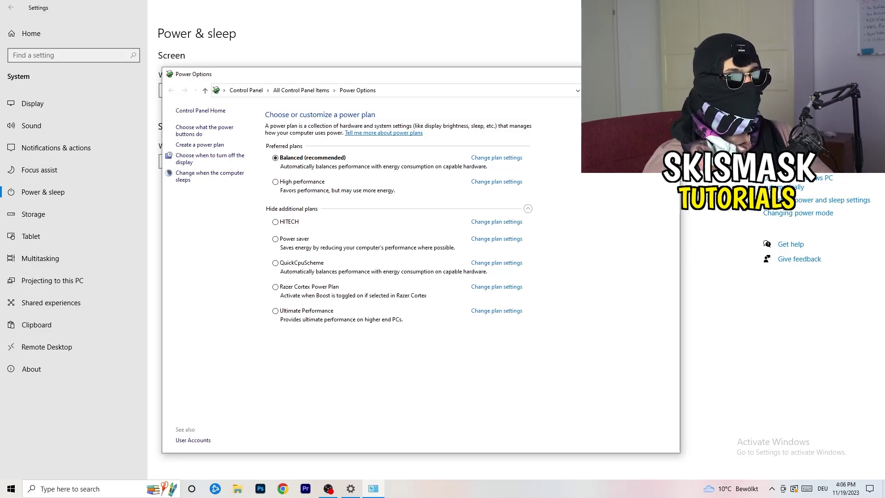
click(670, 73)
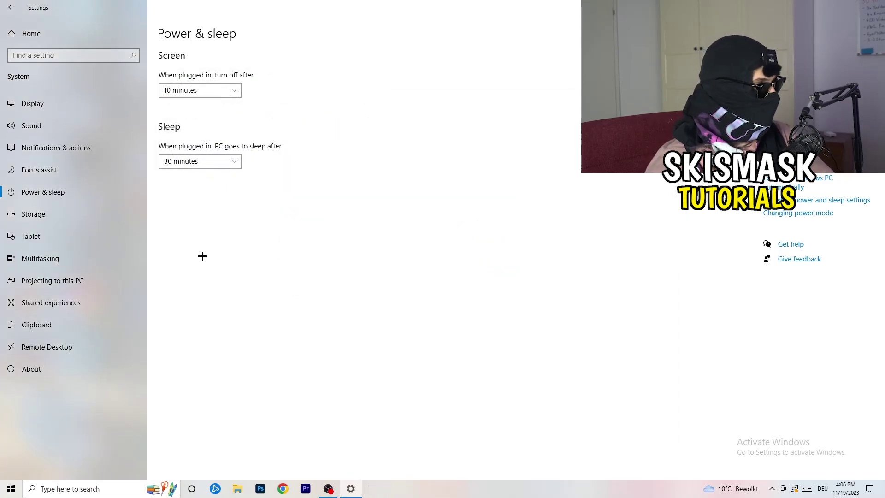
- Open the Storage Sense configuration, check its run frequency choices and enable deleting temporary files that apps aren't using
click(61, 220)
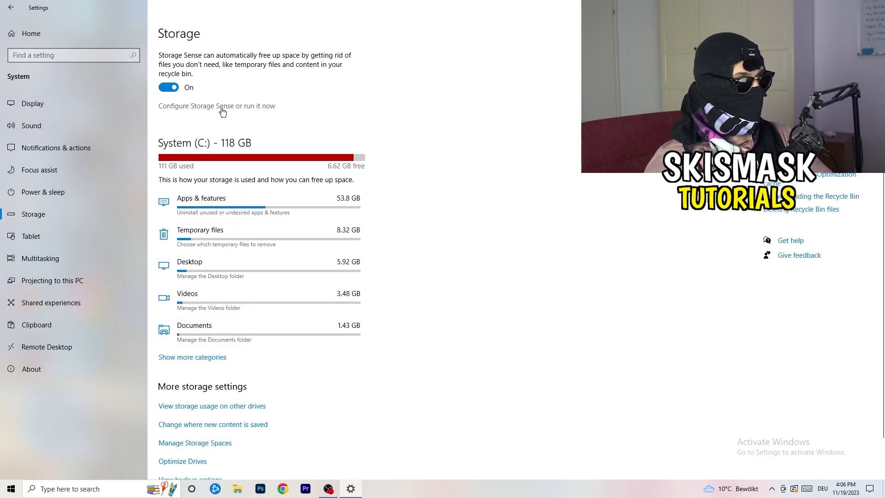
click(222, 109)
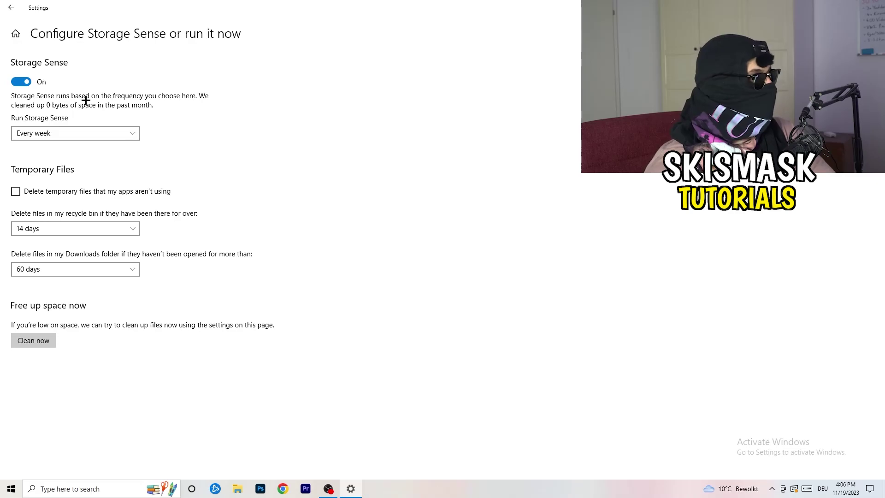
click(73, 132)
click(272, 137)
click(53, 193)
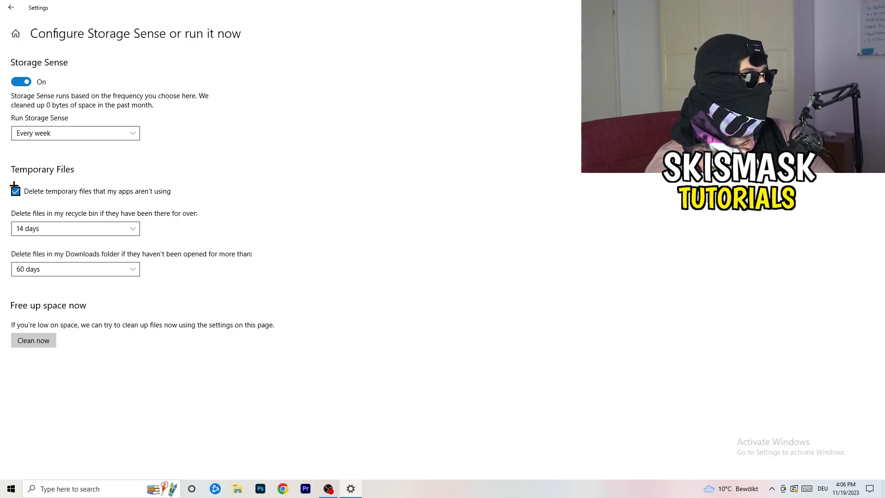
- Review the time limits offered for deleting recycle bin files and unopened Downloads files without changing them
click(73, 229)
click(305, 182)
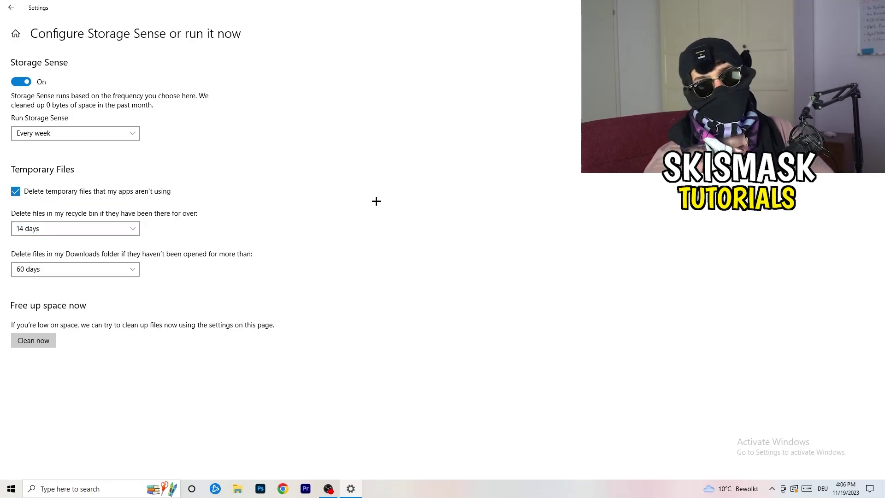
click(81, 269)
click(348, 208)
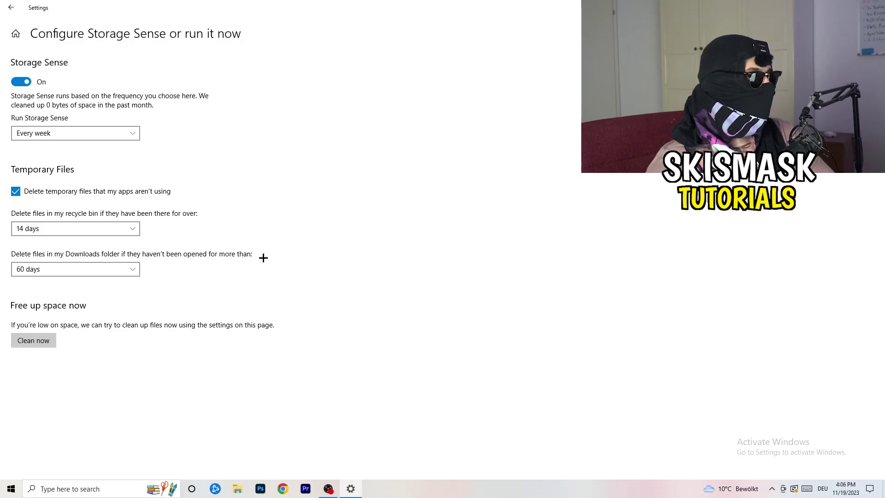
click(88, 276)
click(433, 226)
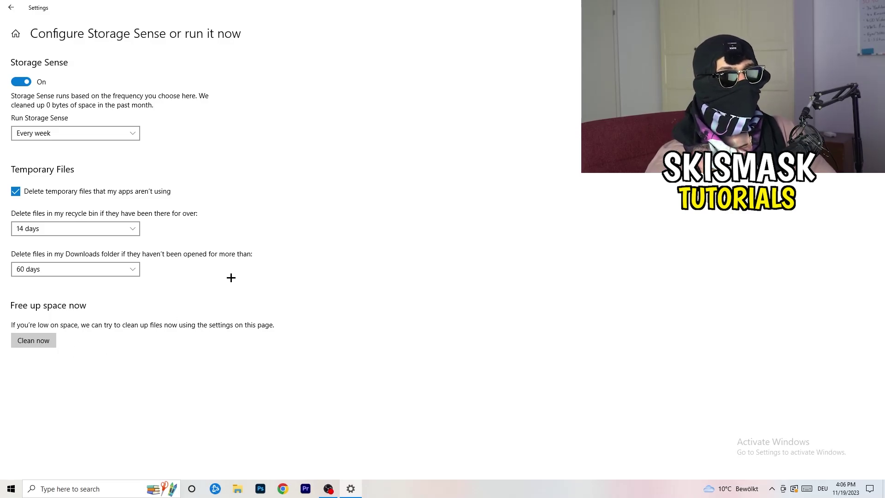
- Leave the storage settings for the Settings home page and open Update & Security
click(11, 7)
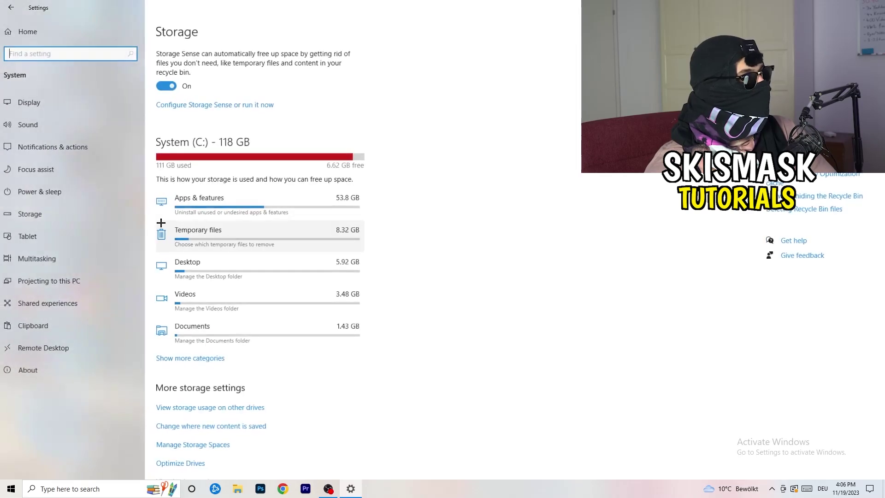
click(11, 7)
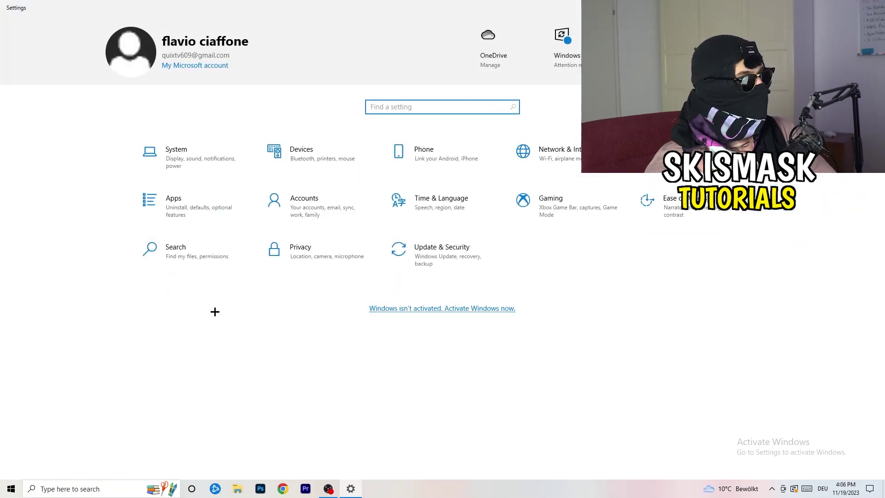
click(436, 260)
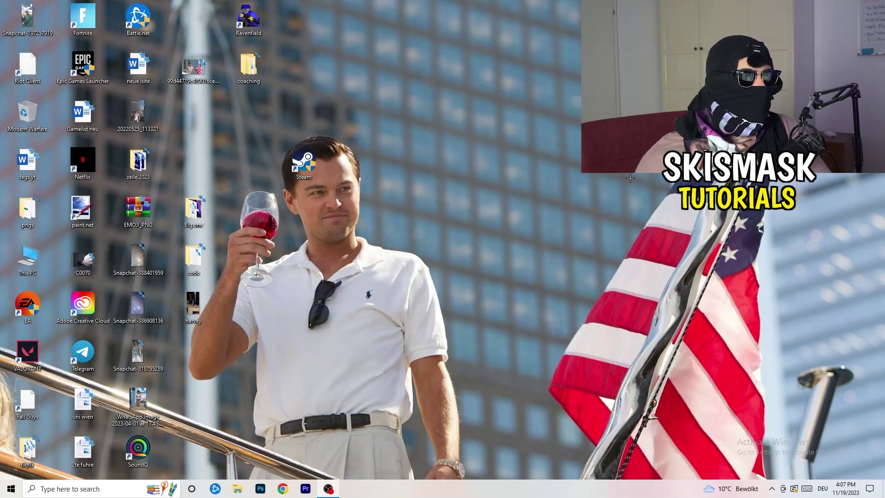
- Open NVIDIA Control Panel from the desktop, review the resolution and image preview settings, and close it
right_click(536, 195)
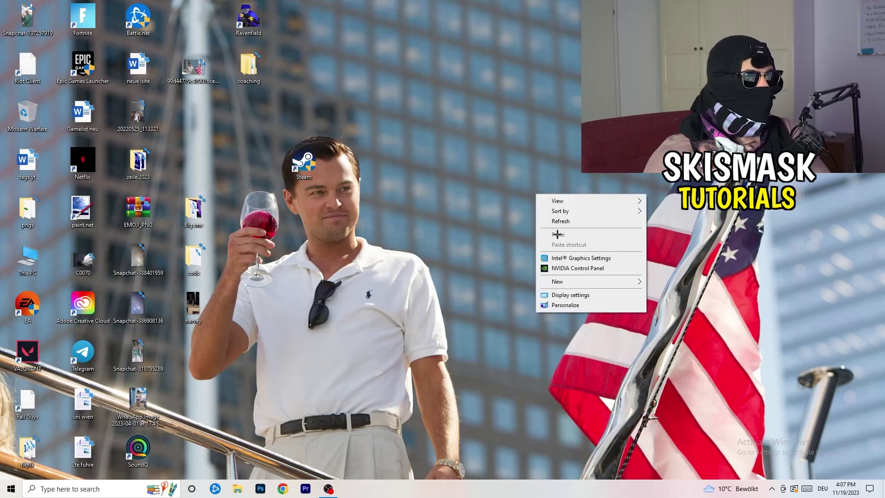
click(590, 268)
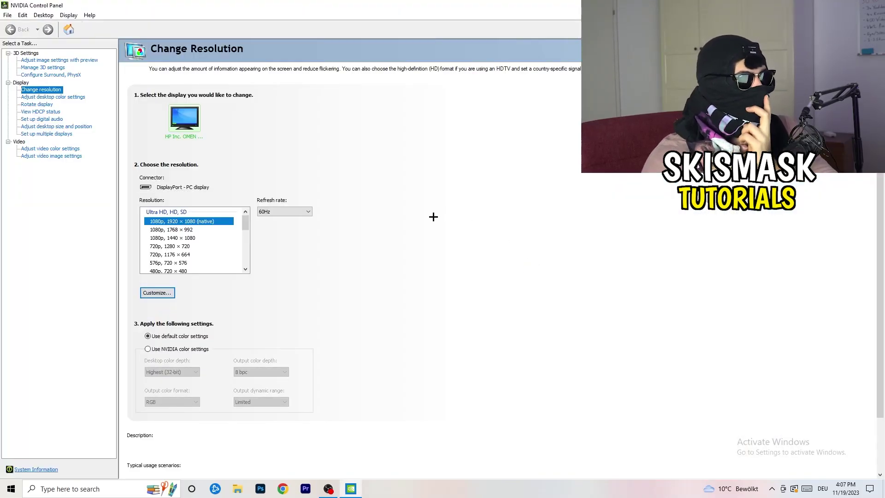
mouse_move(207, 222)
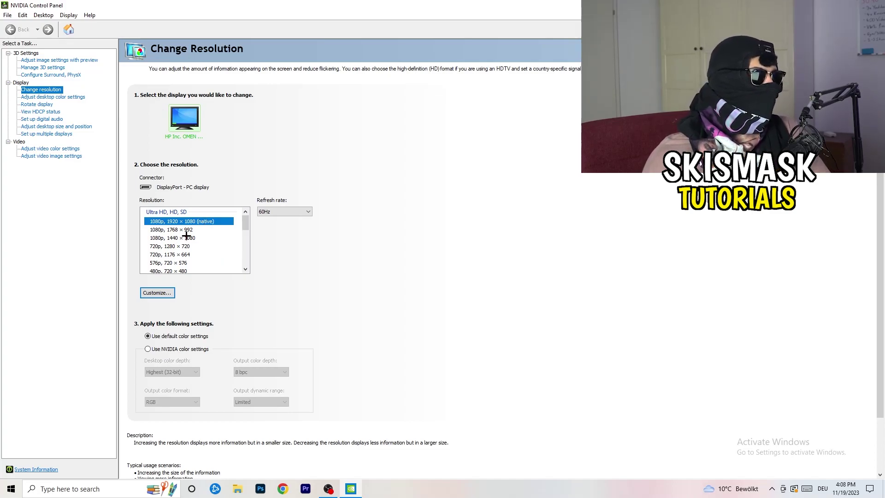
click(46, 61)
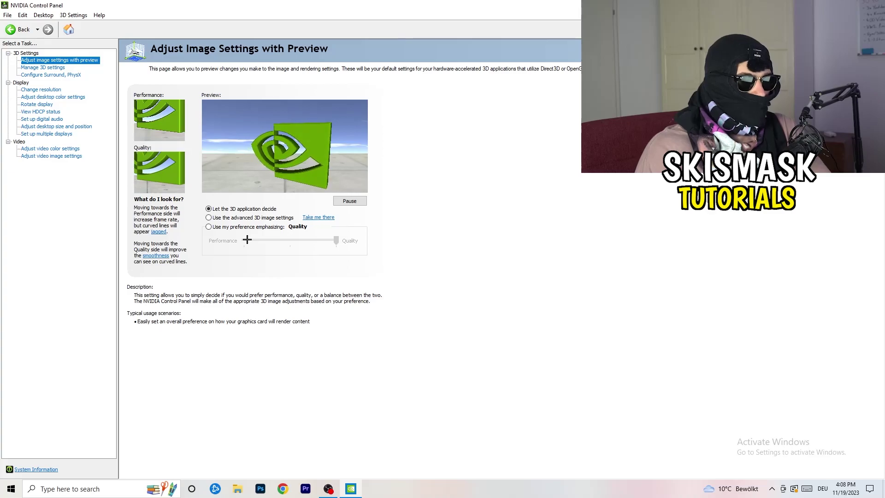
key(alt+F4)
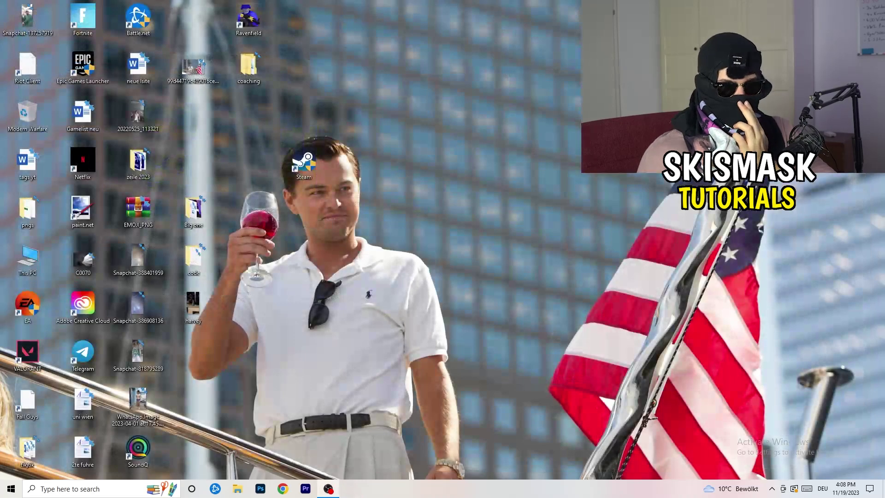